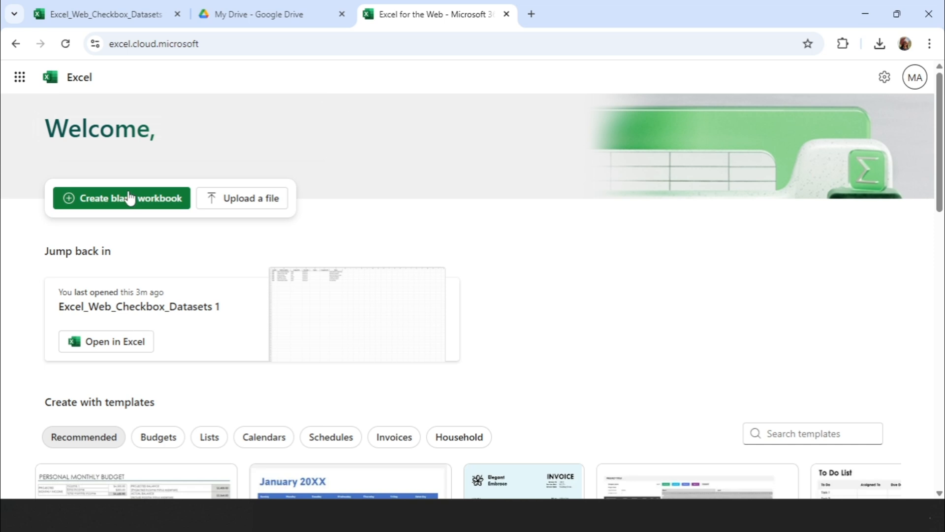
# - Create a blank workbook and insert checkboxes in cells A1:A7
pyautogui.click(129, 198)
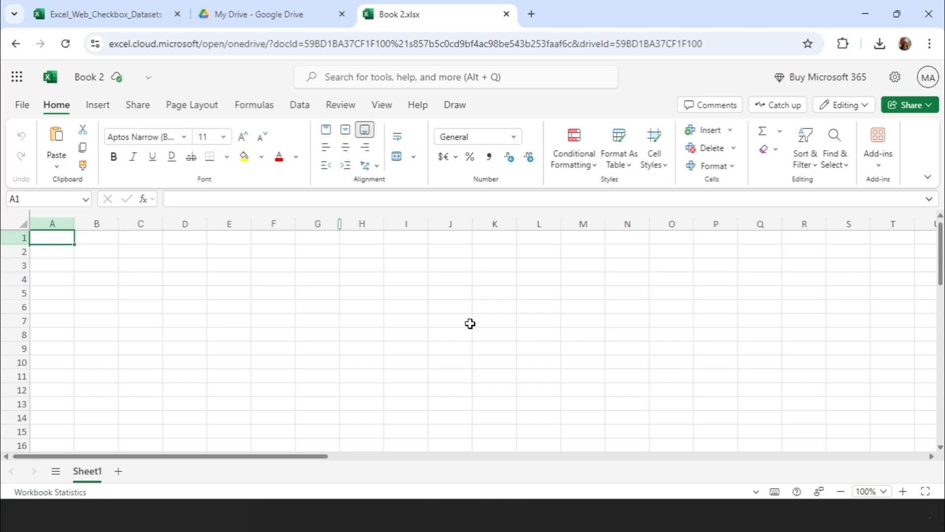
pyautogui.click(98, 113)
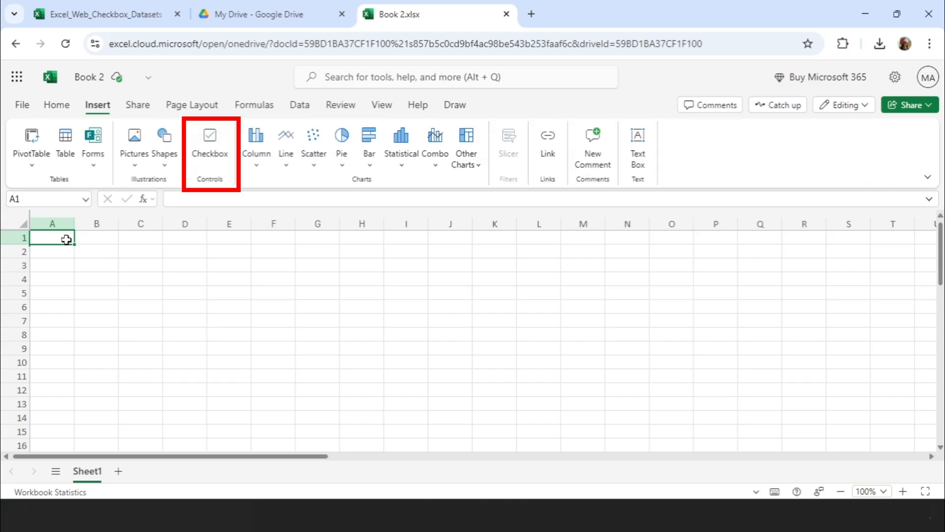
pyautogui.moveTo(66, 239); pyautogui.dragTo(60, 315)
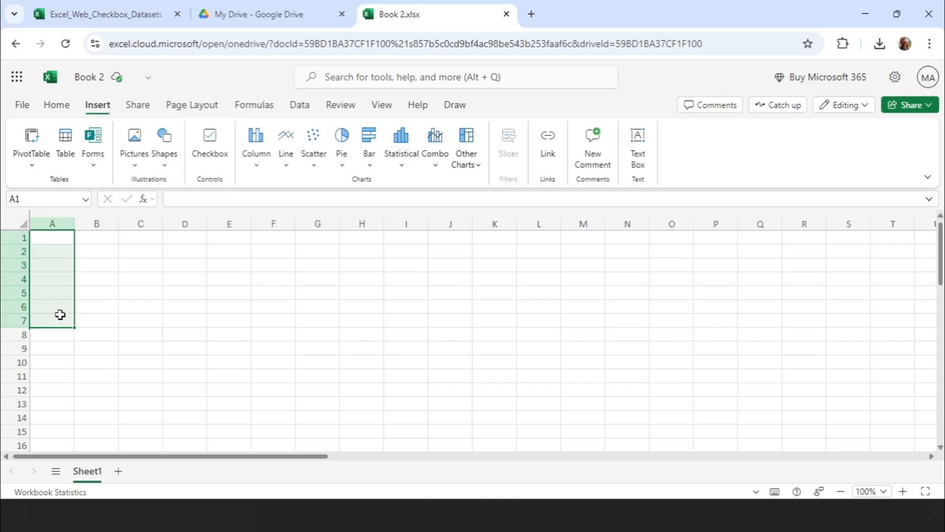
pyautogui.click(207, 141)
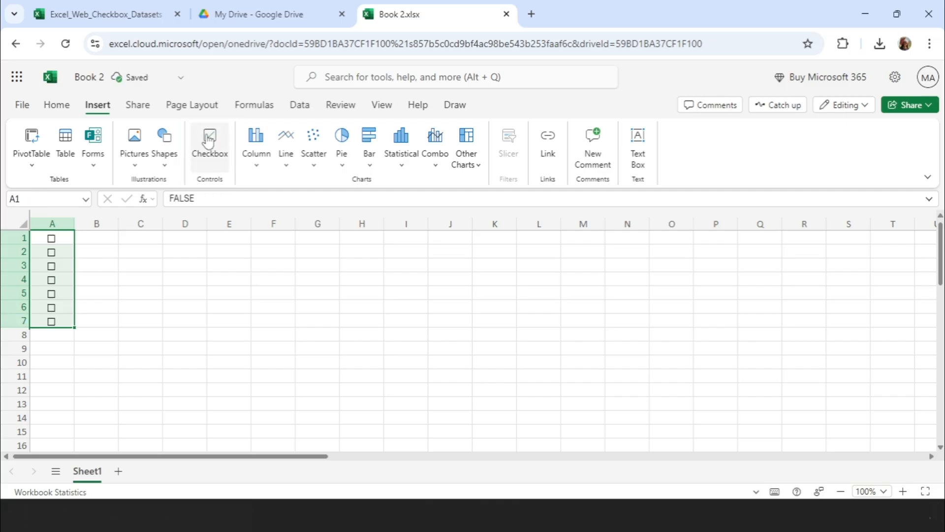
# - Insert a single checkbox in cell B1
pyautogui.click(103, 243)
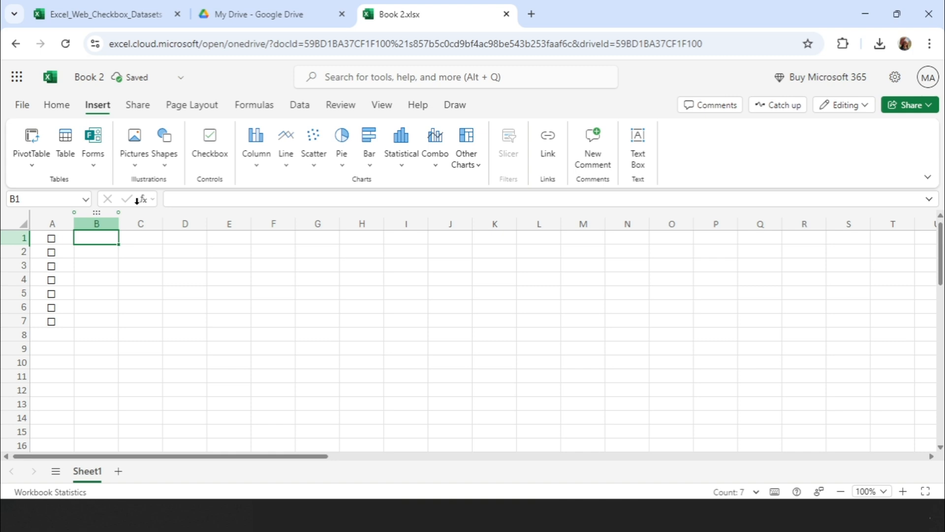
pyautogui.click(211, 146)
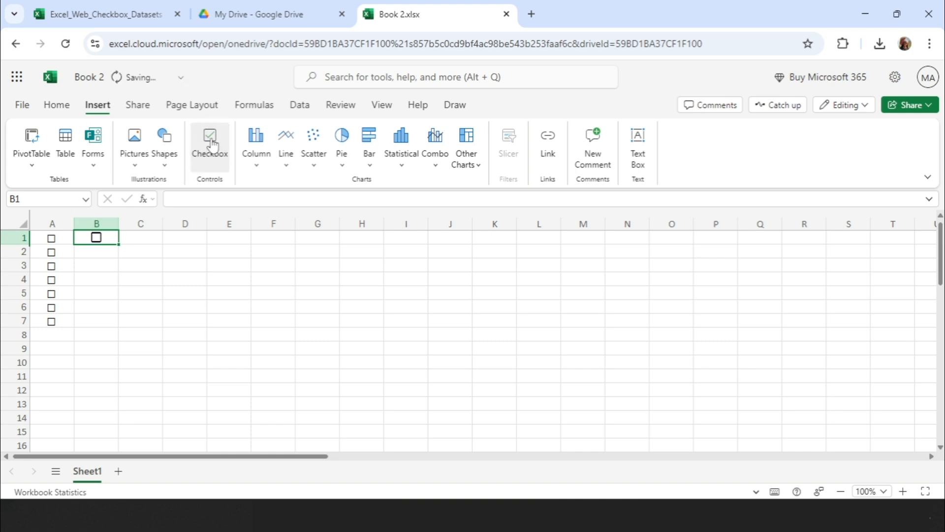
pyautogui.click(127, 280)
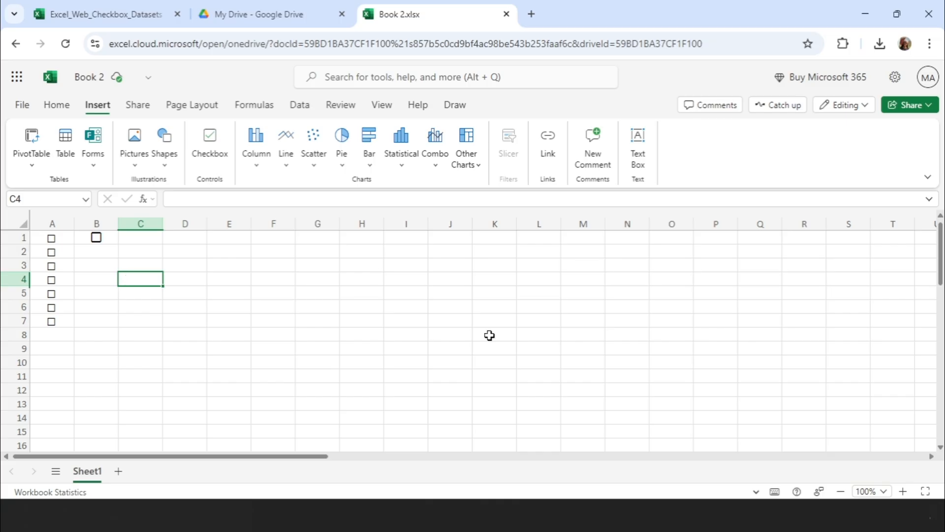
# - Switch to the desktop Excel workbook Book1 and draw a form-control check box over cells B2:B3
pyautogui.click(648, 482)
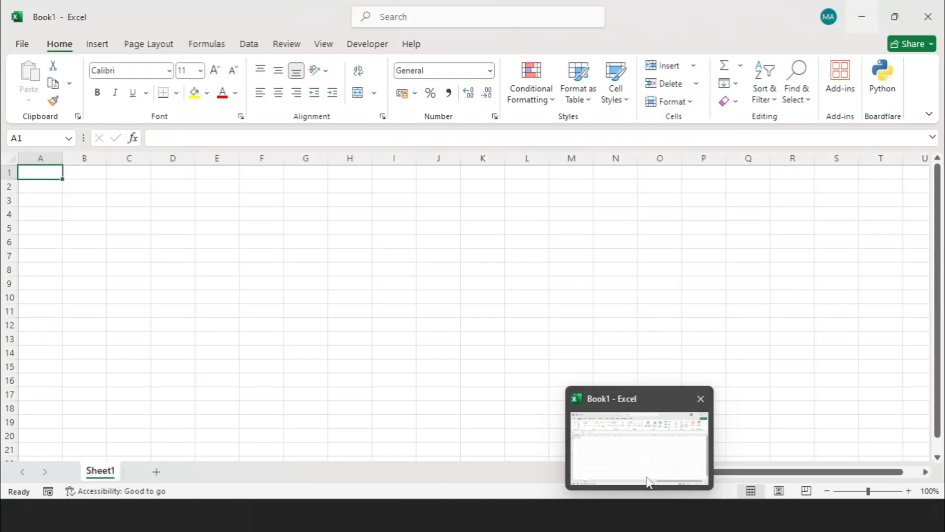
pyautogui.click(354, 43)
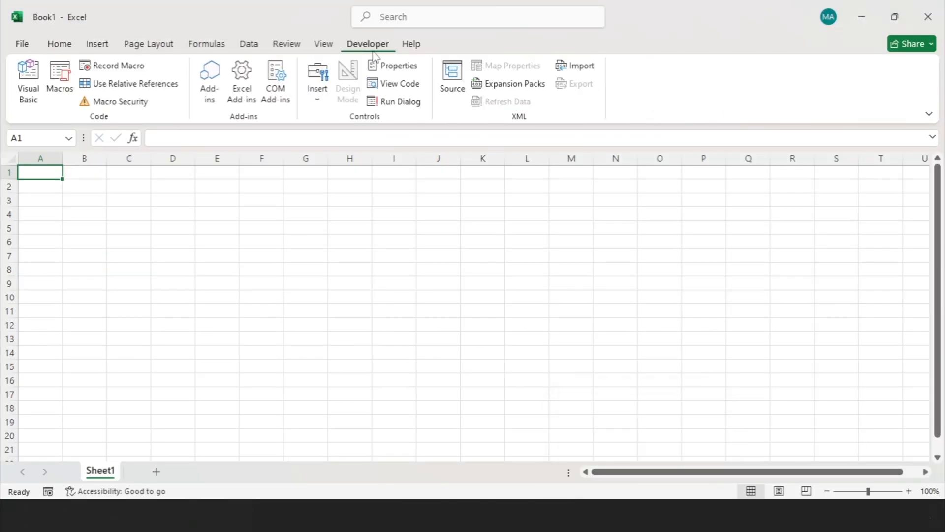
pyautogui.click(318, 84)
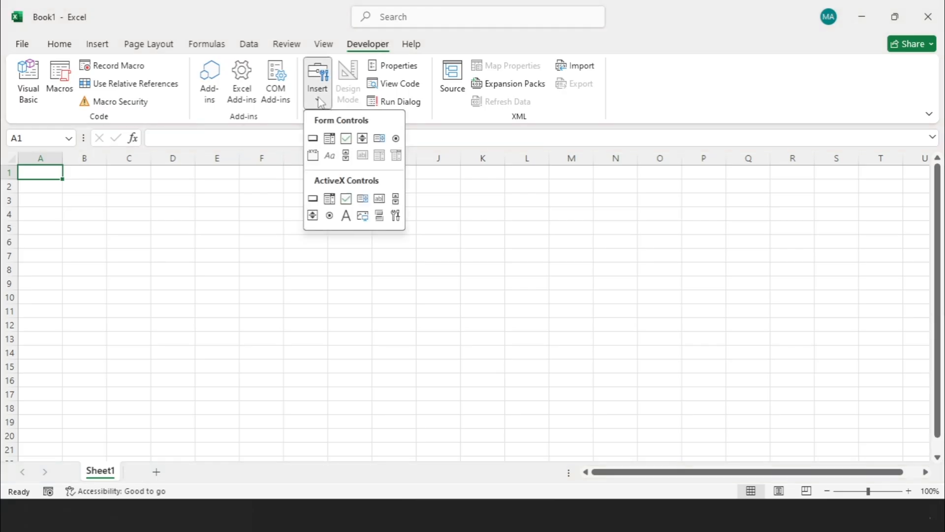
pyautogui.click(347, 139)
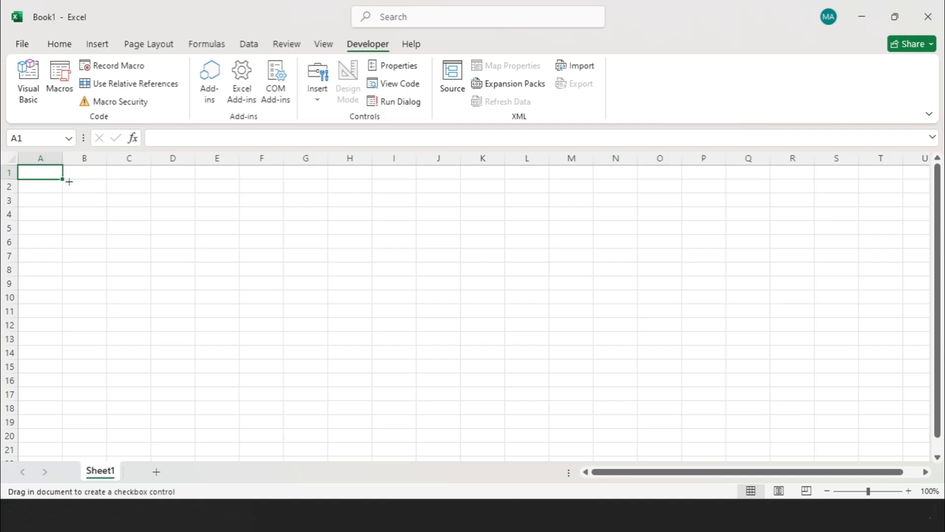
pyautogui.moveTo(66, 181); pyautogui.dragTo(97, 197)
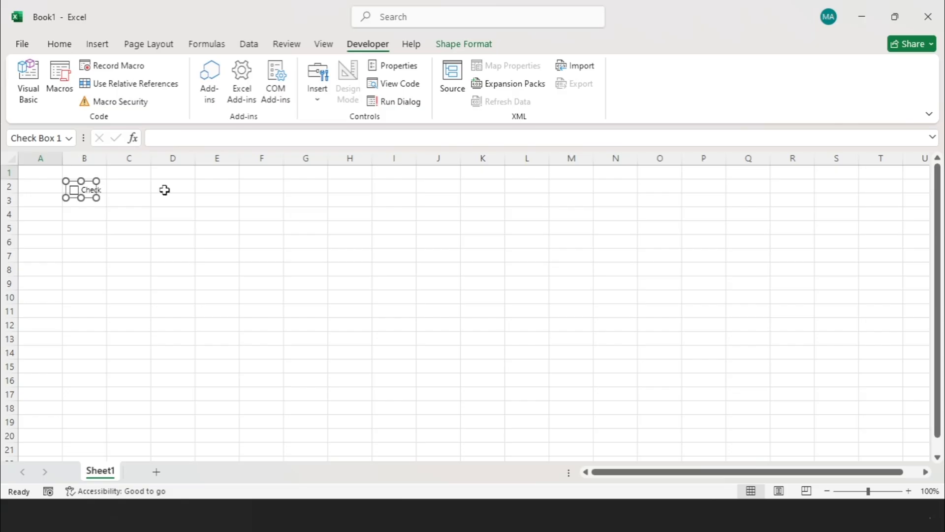
# - Switch back to Excel in the browser and widen the Task column on the To-Do List sheet of Excel_Web_Checkbox_Datasets 1
pyautogui.moveTo(557, 495)
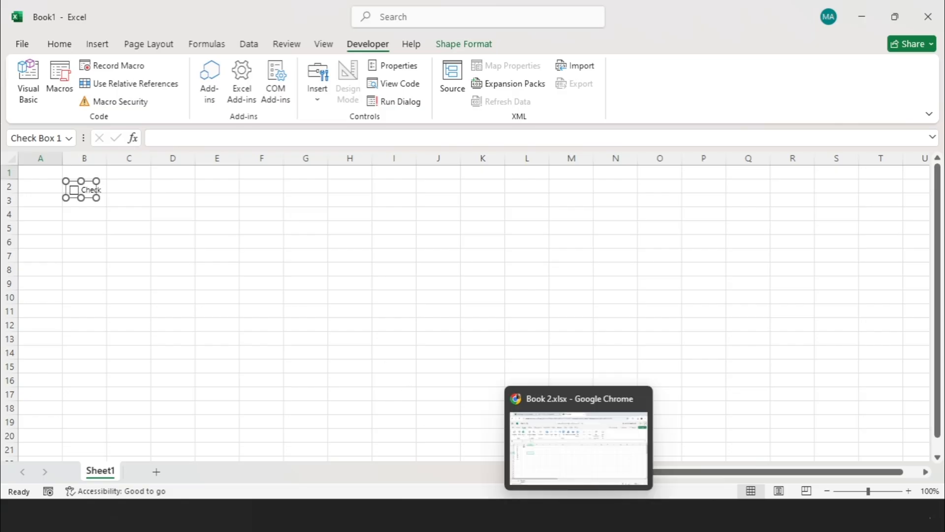
pyautogui.click(585, 464)
pyautogui.click(211, 143)
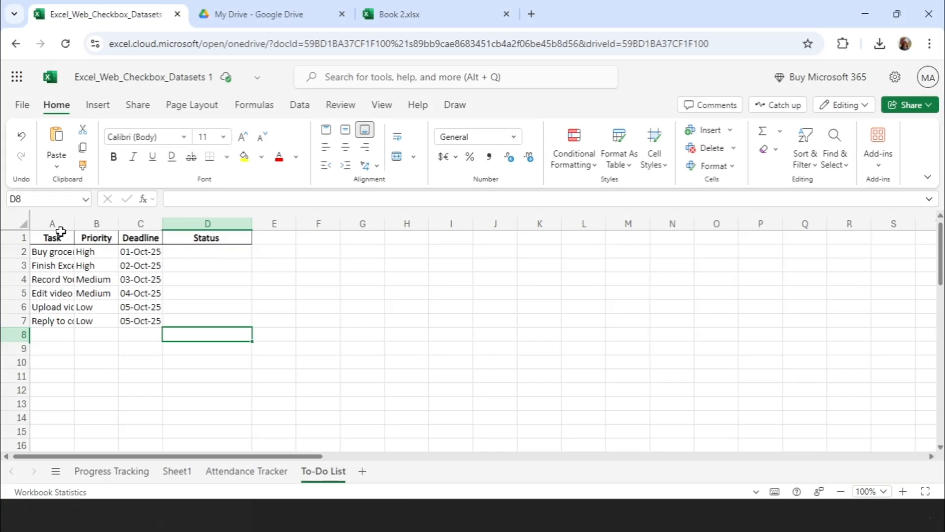
pyautogui.moveTo(74, 225); pyautogui.dragTo(161, 226)
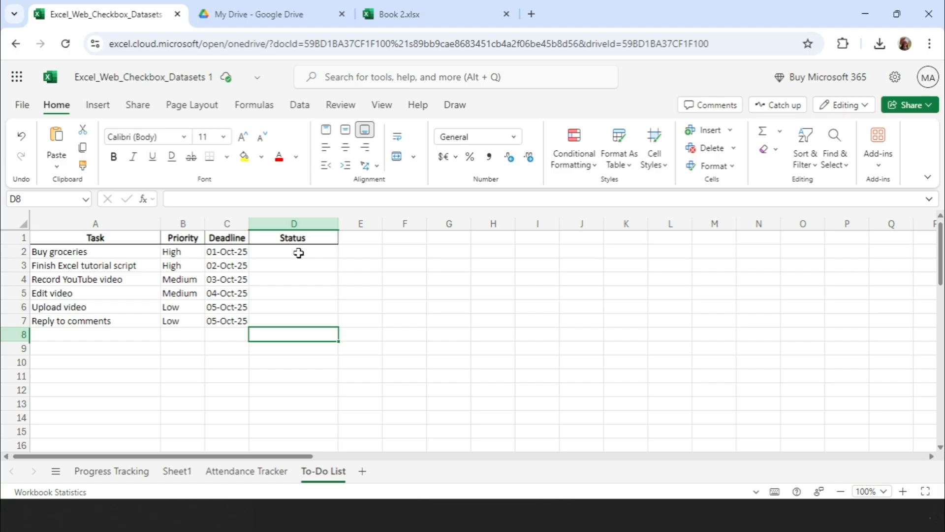
# - Insert checkboxes in the Status column for all six tasks, cells D2:D7
pyautogui.click(298, 252)
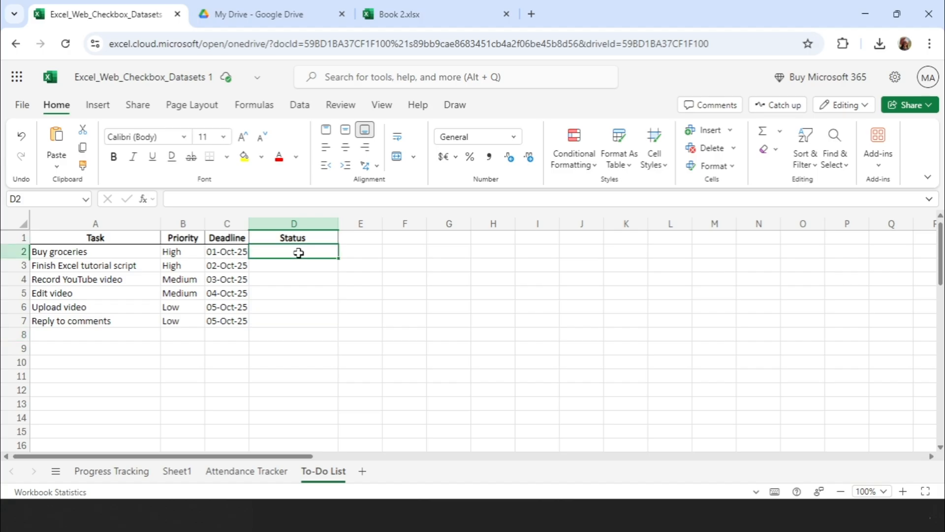
pyautogui.click(100, 107)
pyautogui.click(210, 143)
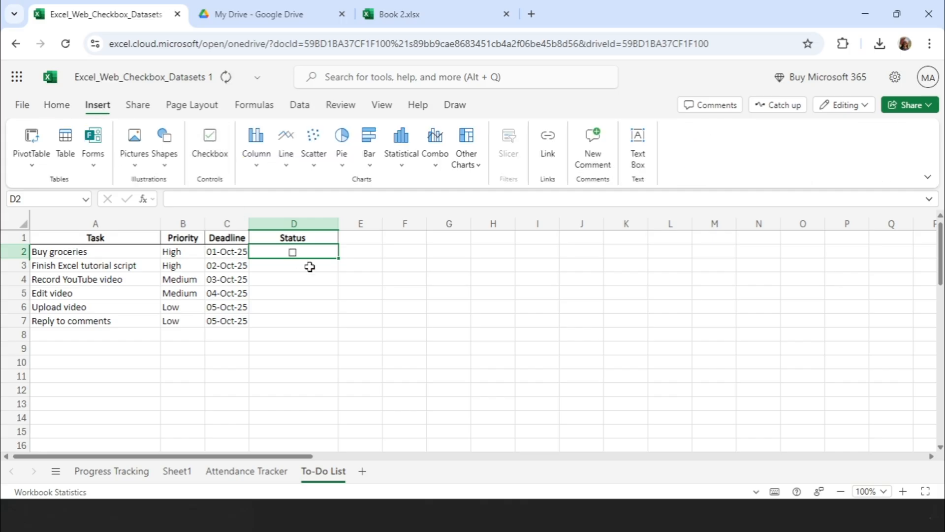
pyautogui.moveTo(309, 266); pyautogui.dragTo(305, 318)
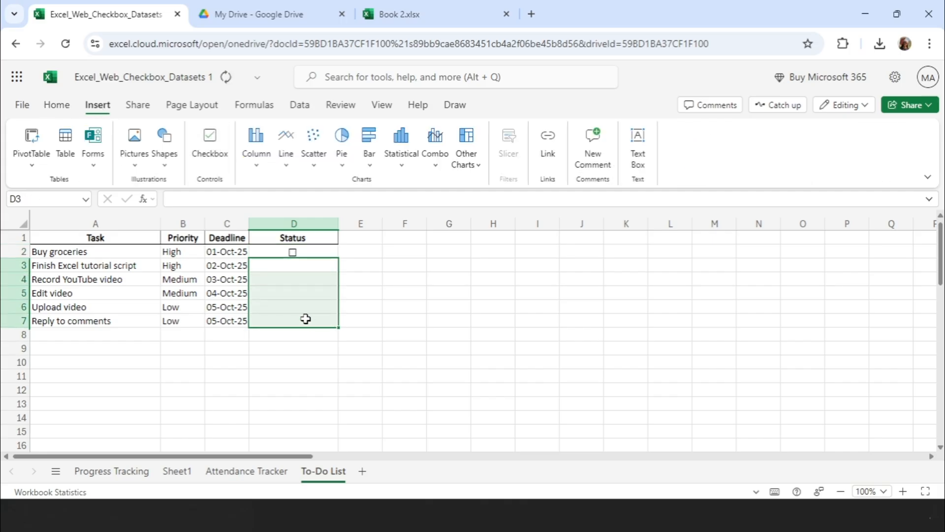
pyautogui.click(214, 146)
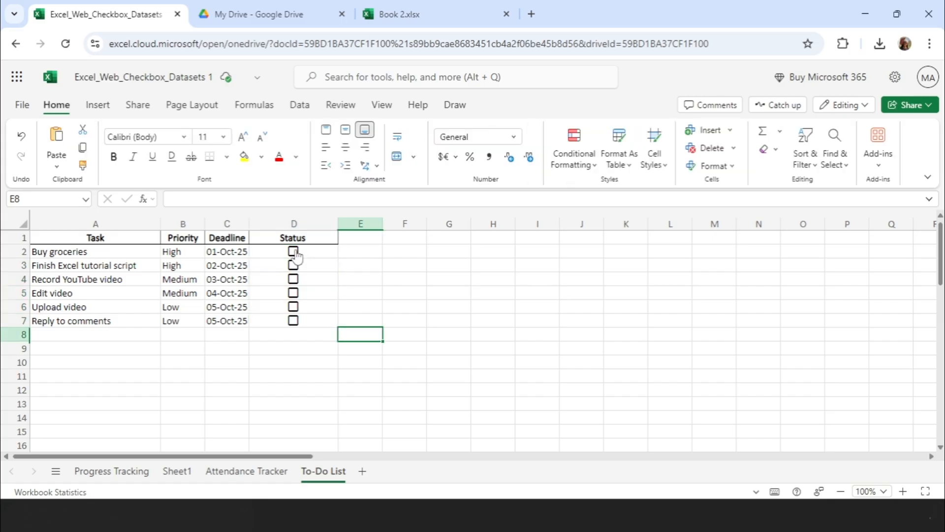
# - Tick the Status checkboxes for Buy groceries, Record YouTube video, Upload video and Reply to comments
pyautogui.click(293, 252)
pyautogui.click(294, 280)
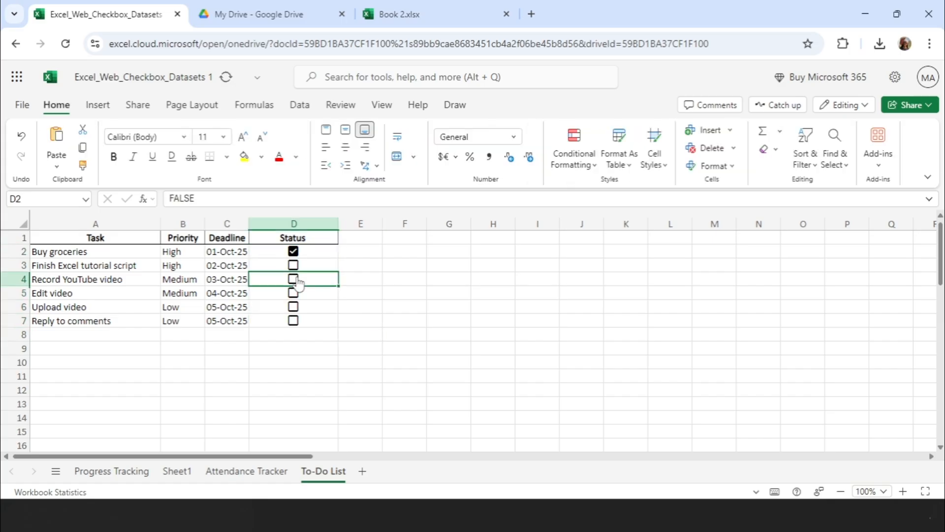
pyautogui.click(293, 307)
pyautogui.click(293, 321)
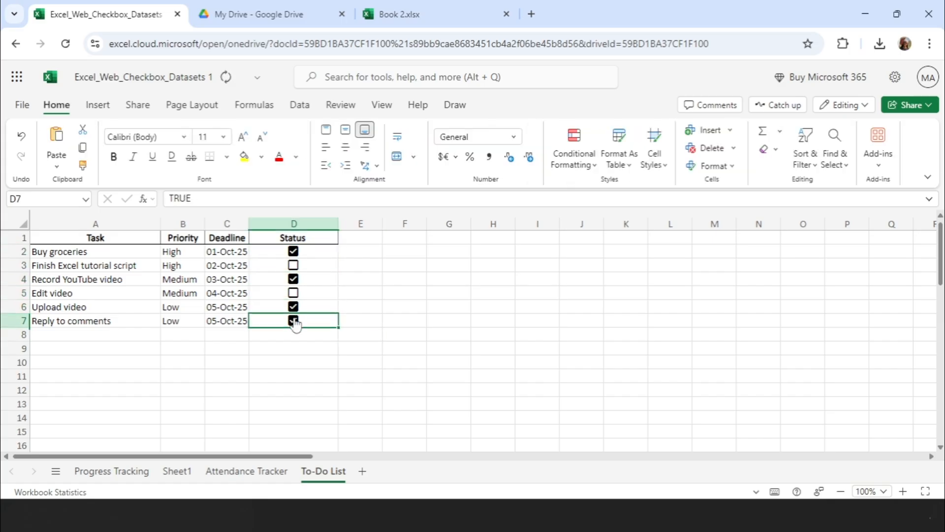
# - Count the ticked Status boxes in cell G3 with the formula =COUNTIF(D2:D7, TRUE)
pyautogui.click(371, 264)
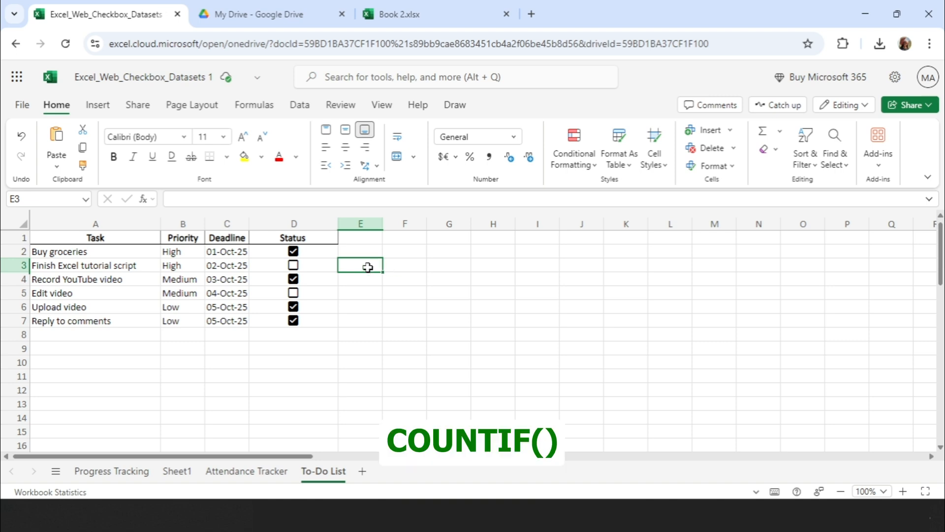
pyautogui.click(431, 265)
pyautogui.write('=C')
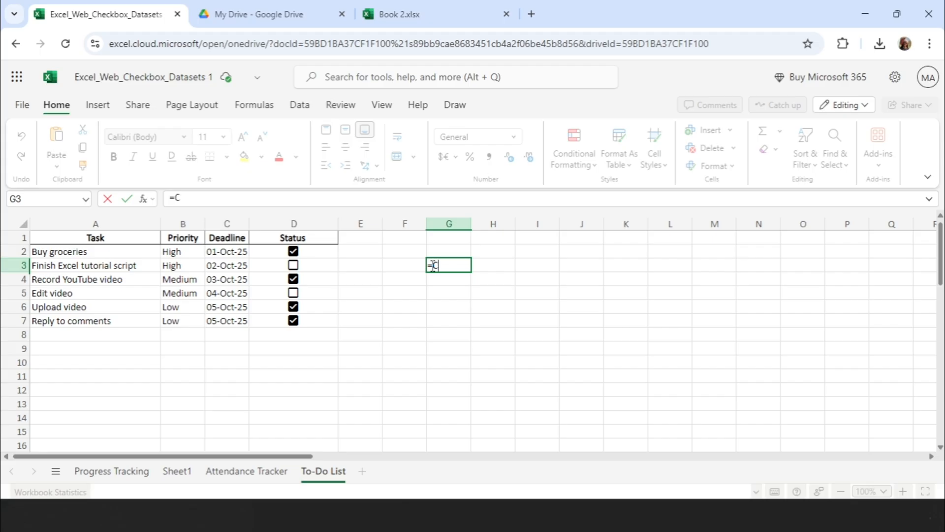
pyautogui.write('OUNTIF(')
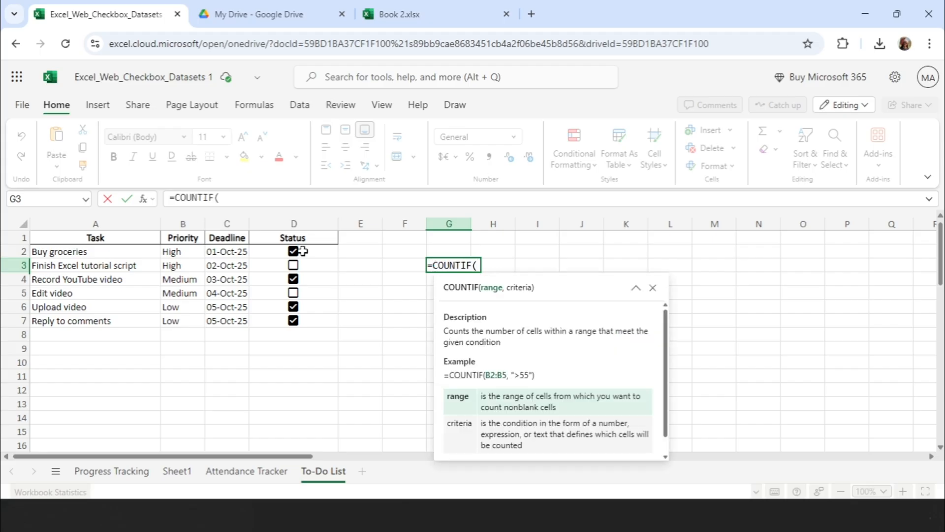
pyautogui.moveTo(302, 251); pyautogui.dragTo(306, 323)
pyautogui.write(', TR')
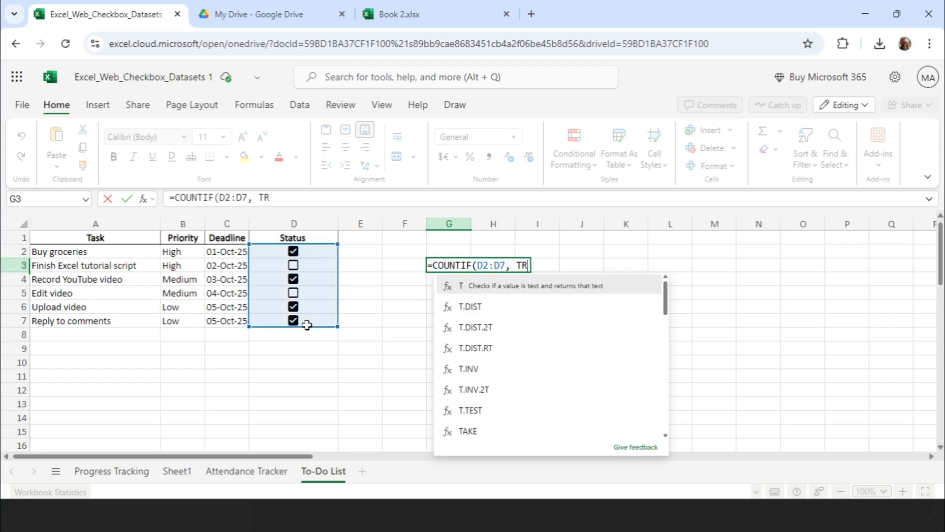
pyautogui.write('UE)')
pyautogui.press('Return')
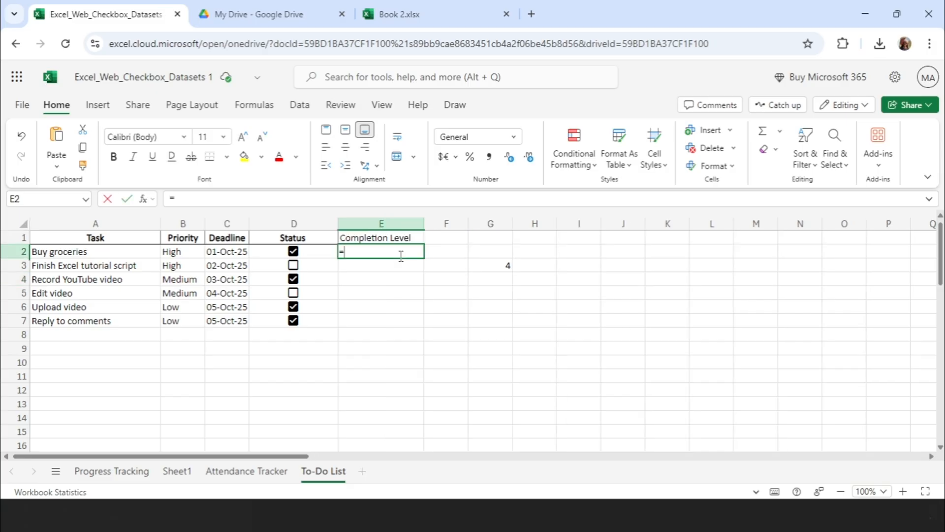
# - Enter the formula =IF(D2:D7,TRUE,"Uncompleted") in cell E2 under Completion Level
pyautogui.write('=IF(')
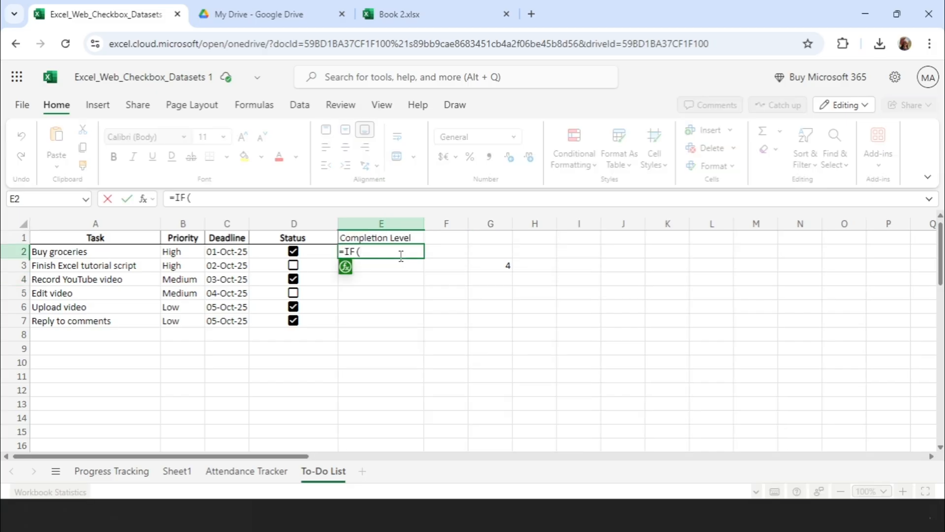
pyautogui.moveTo(293, 251); pyautogui.dragTo(300, 320)
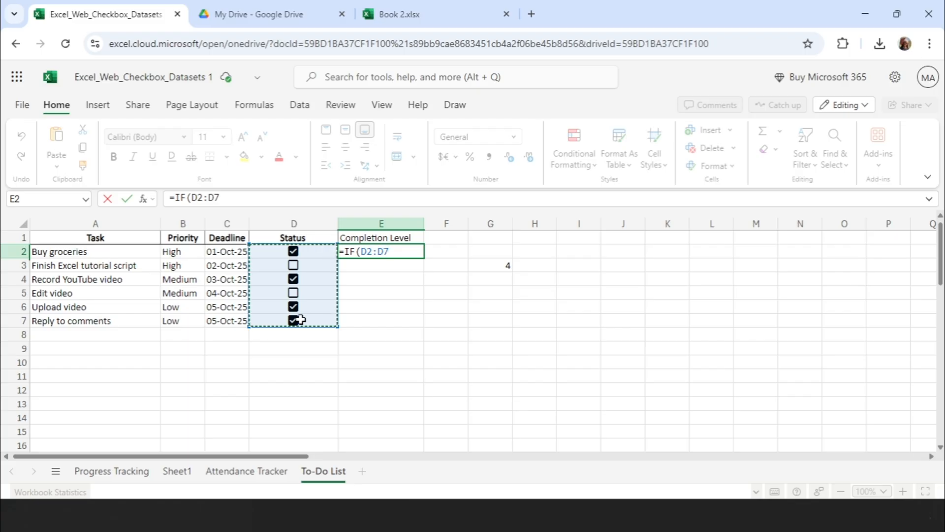
pyautogui.write(',TRUE,')
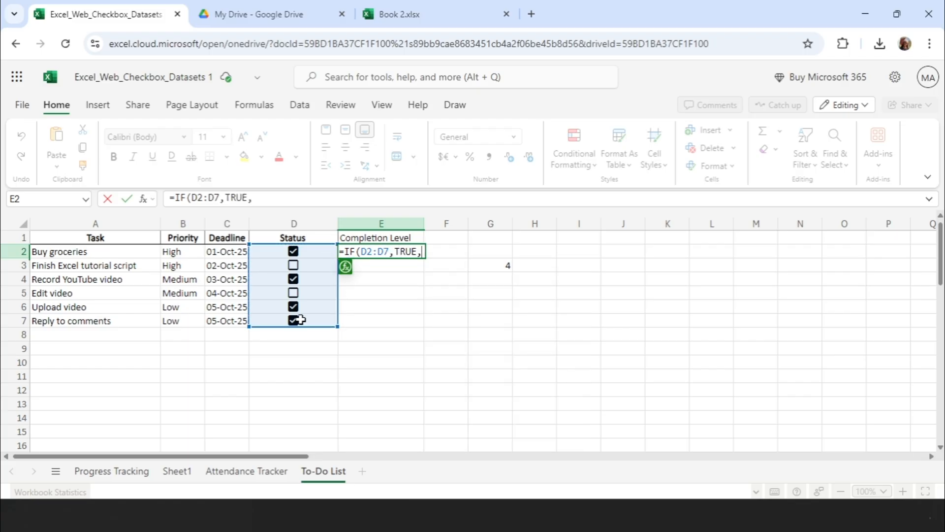
pyautogui.write('"')
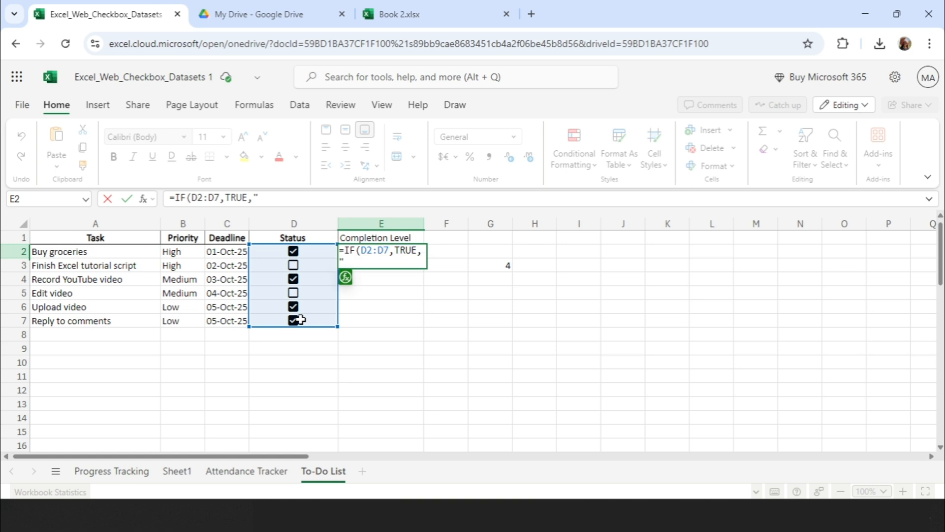
pyautogui.write('Uncompleted")')
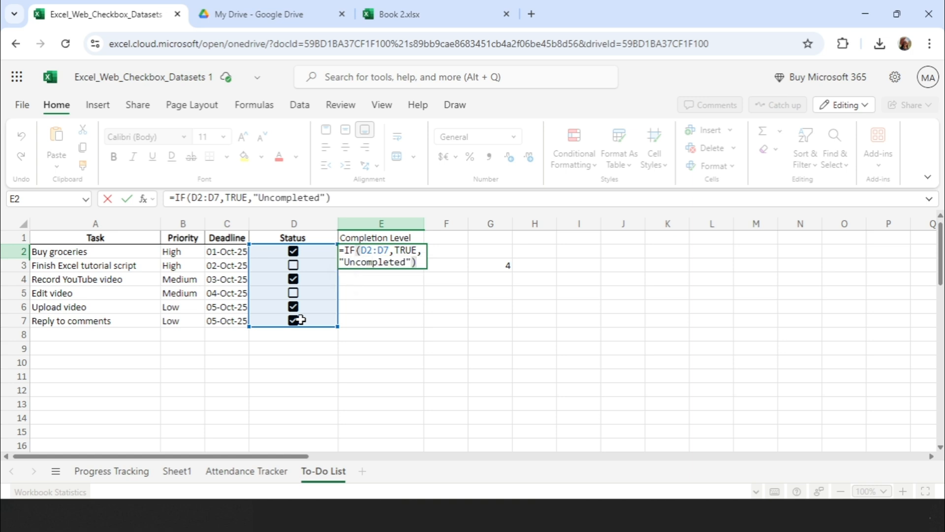
pyautogui.press('Return')
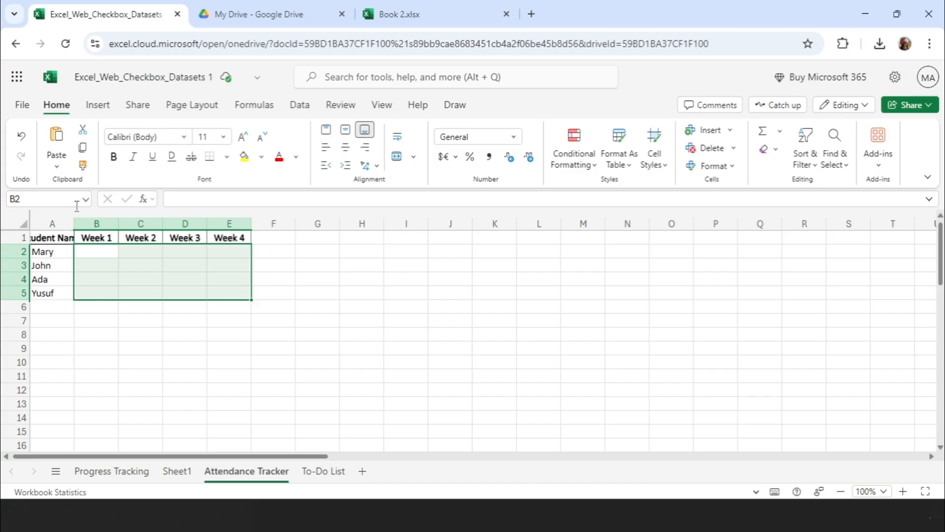
# - Widen the Student Name column on the Attendance Tracker sheet and insert checkboxes for Week 1 to Week 4 in B2:E5
pyautogui.moveTo(74, 223); pyautogui.dragTo(315, 294)
pyautogui.click(98, 104)
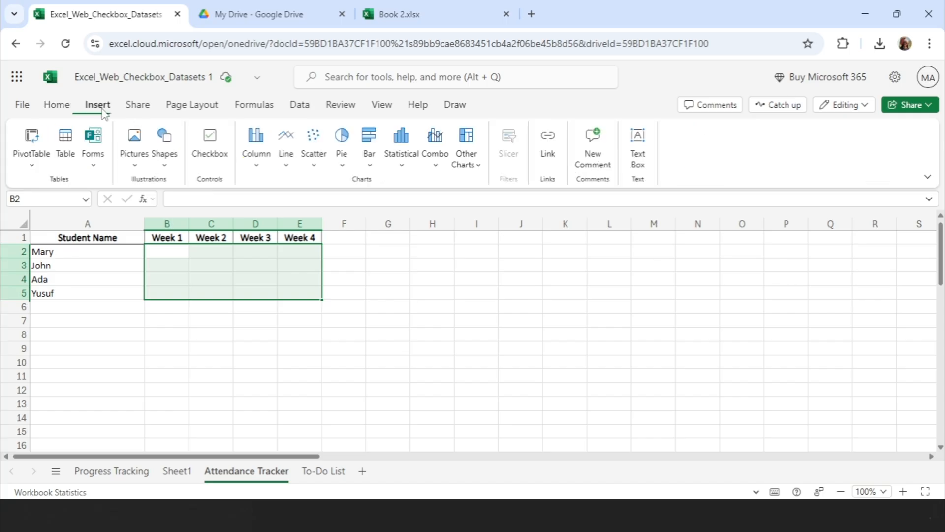
pyautogui.click(210, 145)
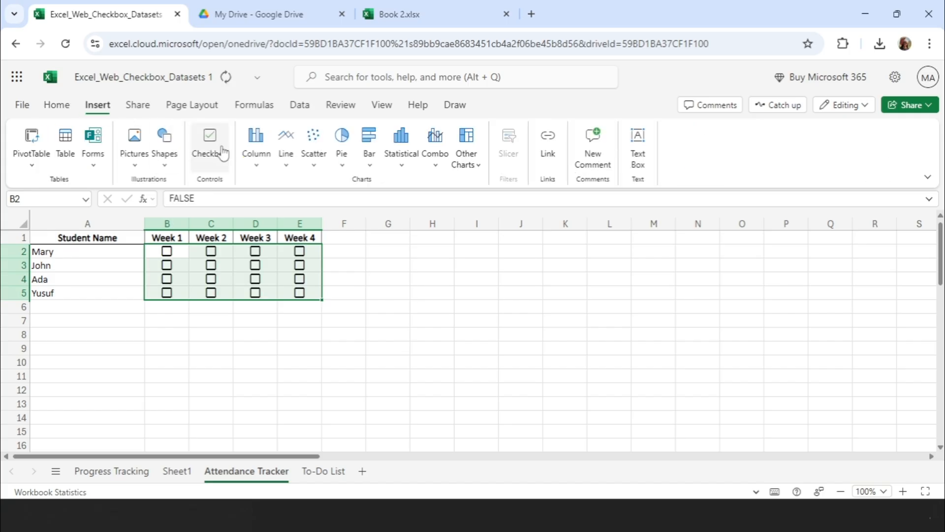
# - Tick the attendance checkboxes in B2, D2, B3, C3, D3, C4, B5 and E5
pyautogui.click(166, 253)
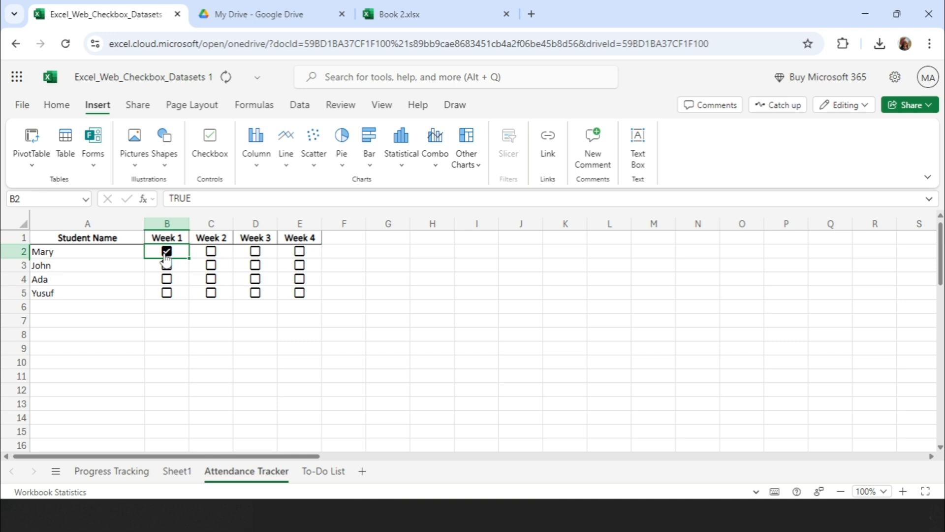
pyautogui.click(212, 280)
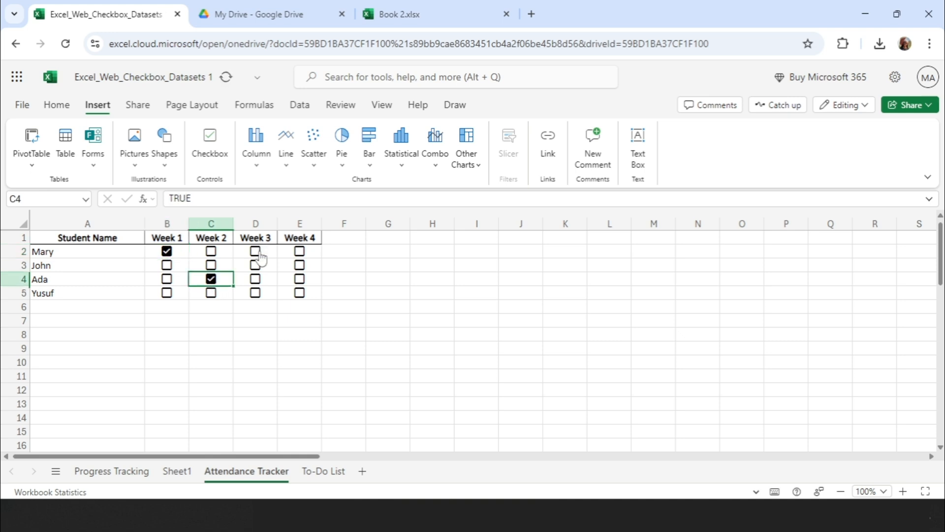
pyautogui.click(255, 252)
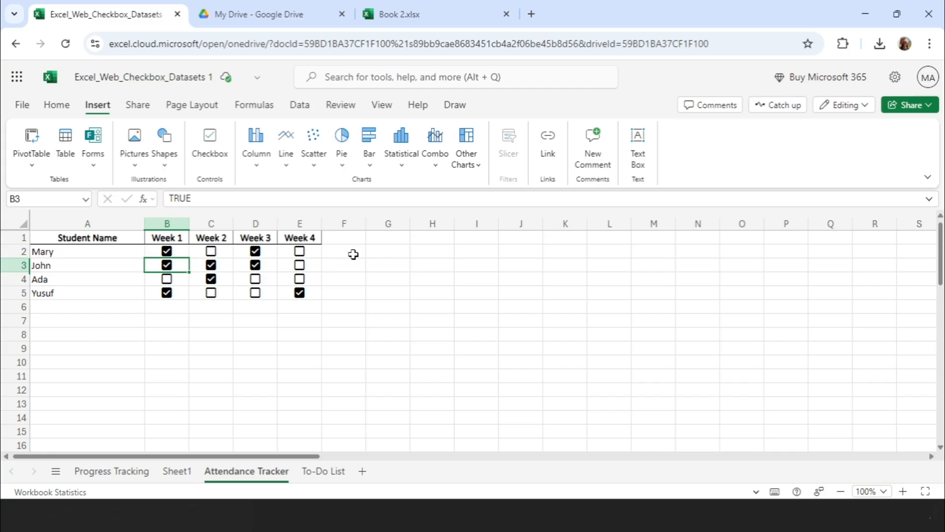
# - Count the ticked boxes of all students across the four weeks in cell F2 with the formula =COUNTIF(B2:E5, TRUE)
pyautogui.click(353, 254)
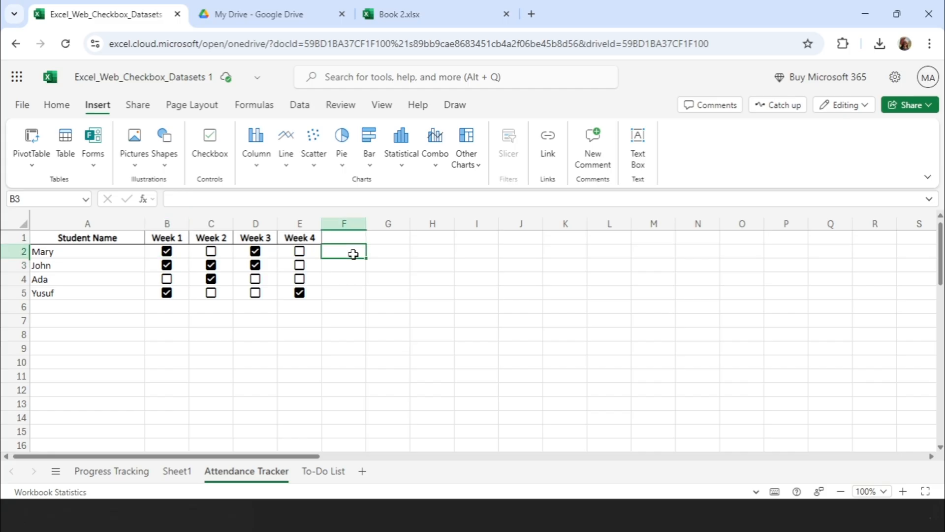
pyautogui.write('=')
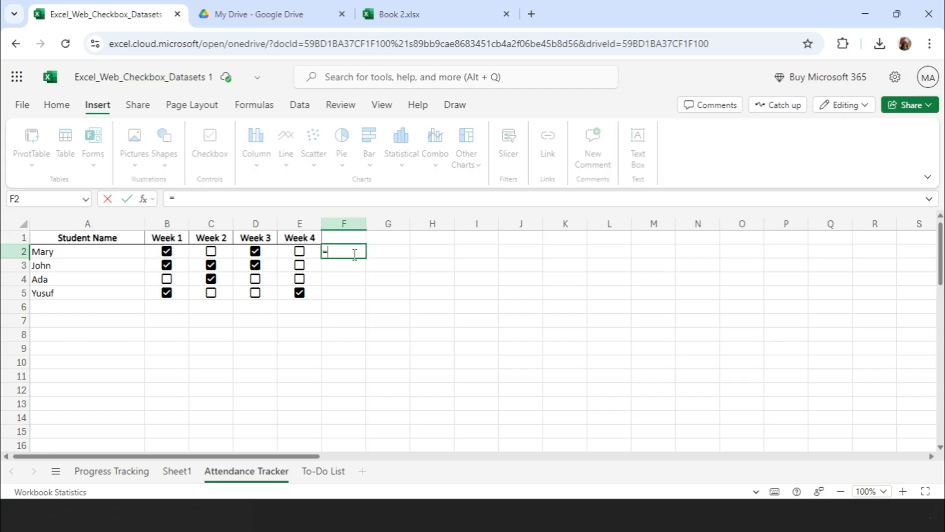
pyautogui.write('COUNTIF(')
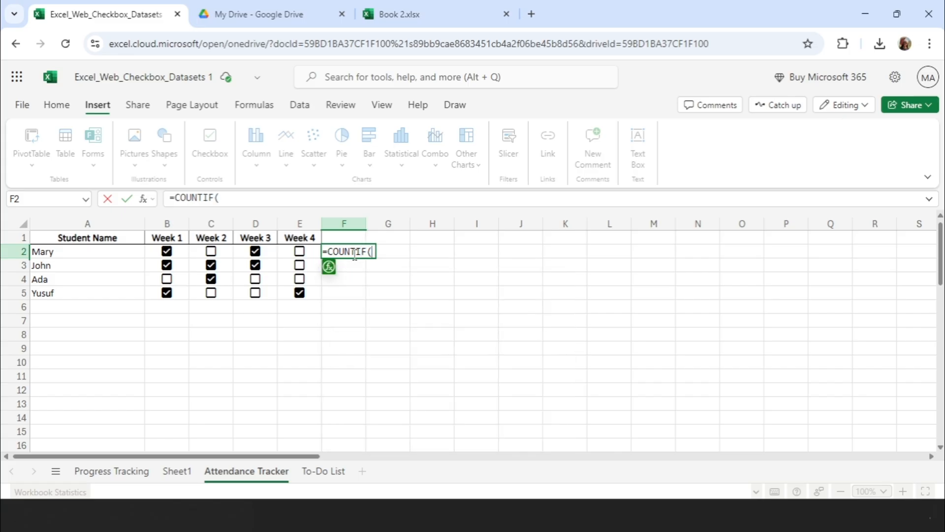
pyautogui.moveTo(166, 251); pyautogui.dragTo(288, 288)
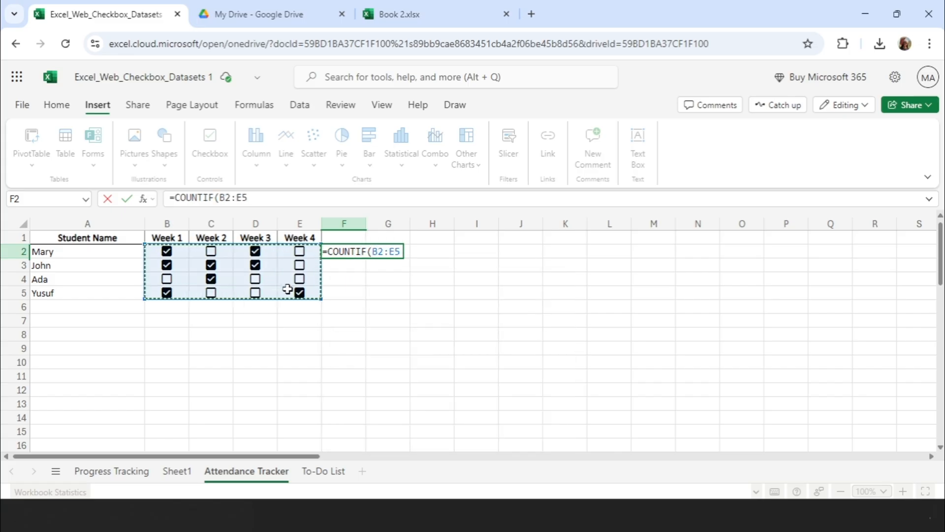
pyautogui.write(',')
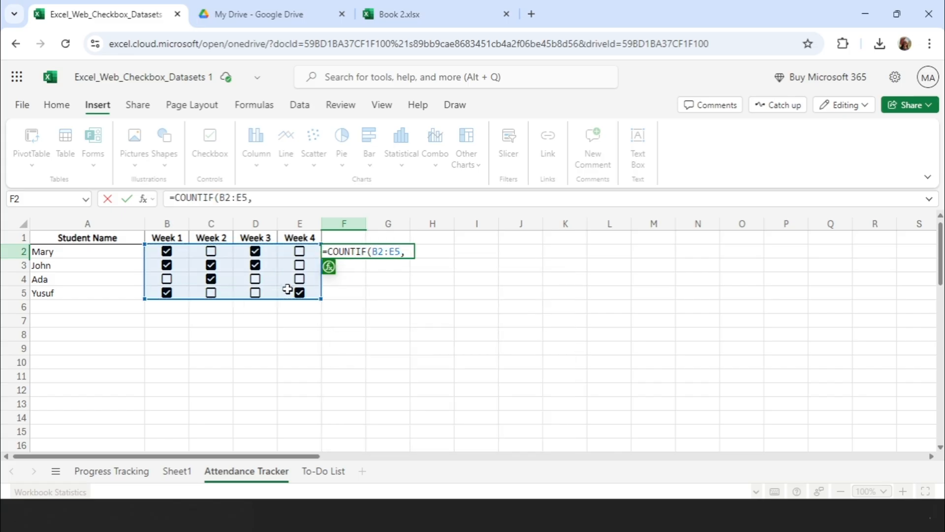
pyautogui.write(' TRUE')
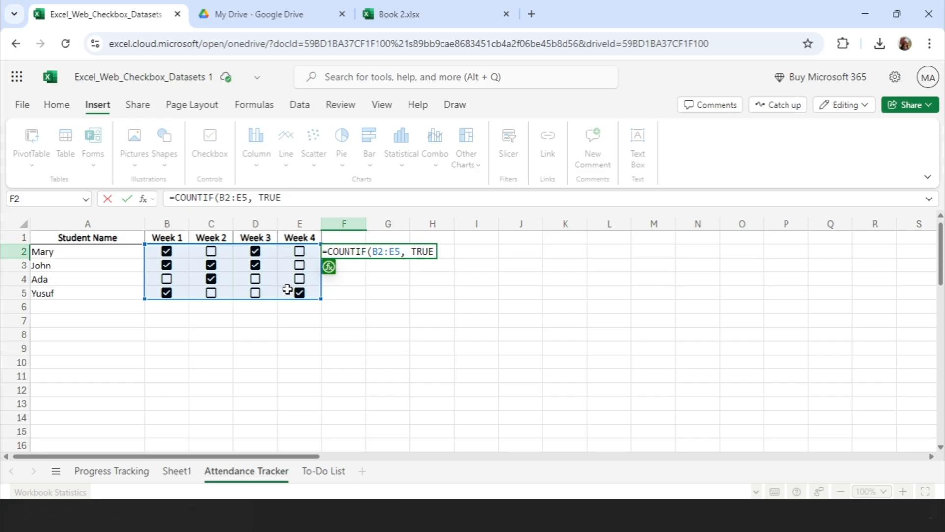
pyautogui.press('Return')
# - Replace the formula in cell F2 with =COUNTIF(B2:E2, TRUE) to count only the first student's attendance
pyautogui.click(352, 253)
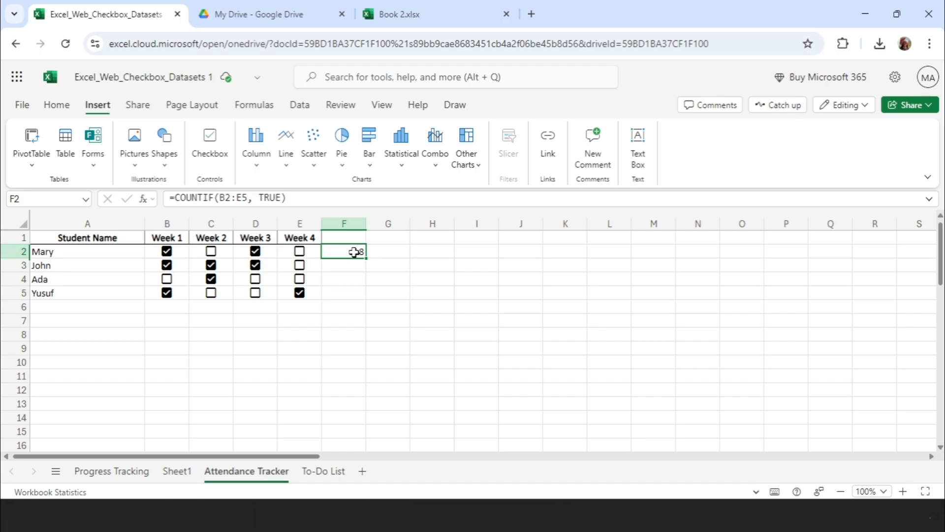
pyautogui.press('BackSpace')
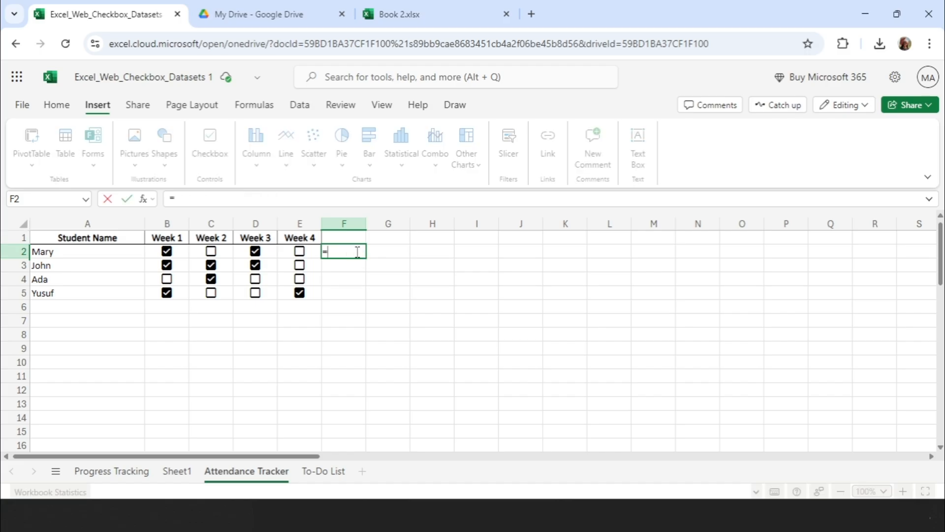
pyautogui.write('=COUNTIF(')
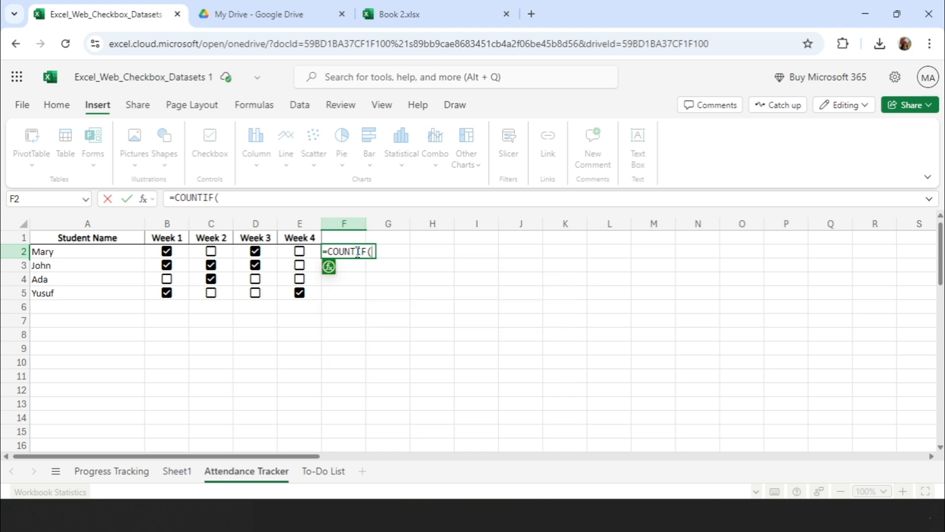
pyautogui.moveTo(165, 251); pyautogui.dragTo(284, 251)
pyautogui.write(', ')
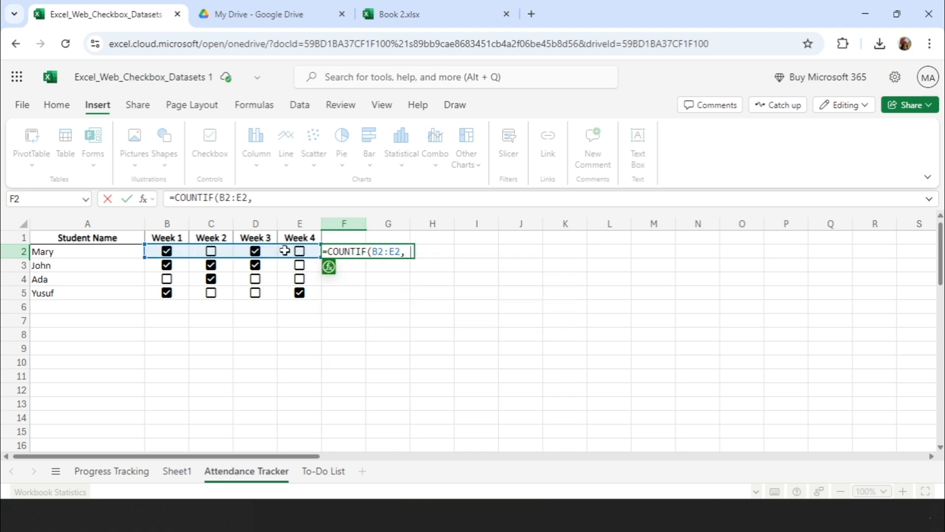
pyautogui.write('TRUE)')
pyautogui.press('Return')
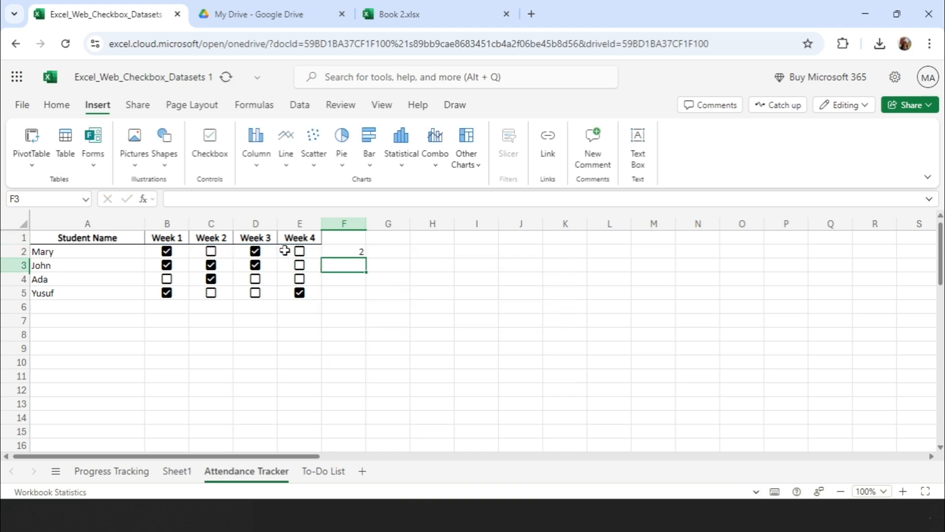
# - Try filling the attendance count formula from F2 down to F5, and undo the fill
pyautogui.click(352, 252)
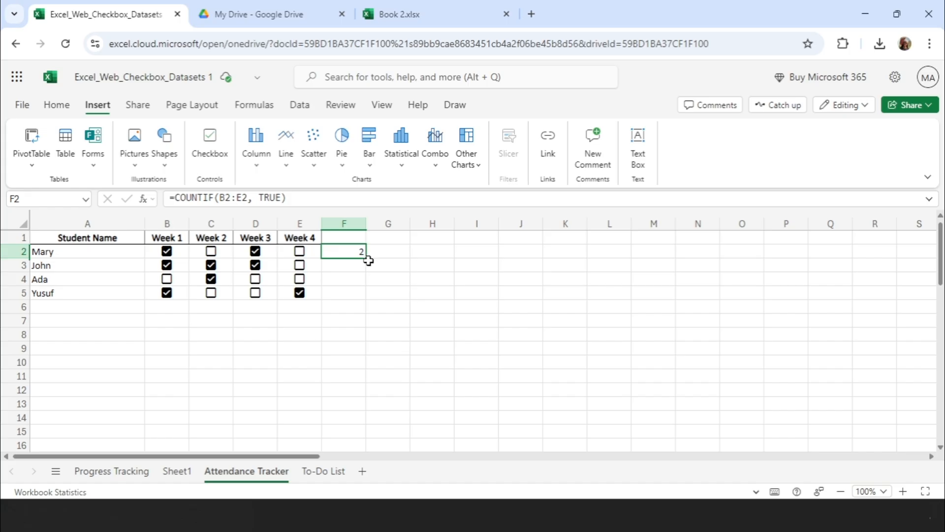
pyautogui.moveTo(366, 259); pyautogui.dragTo(367, 302)
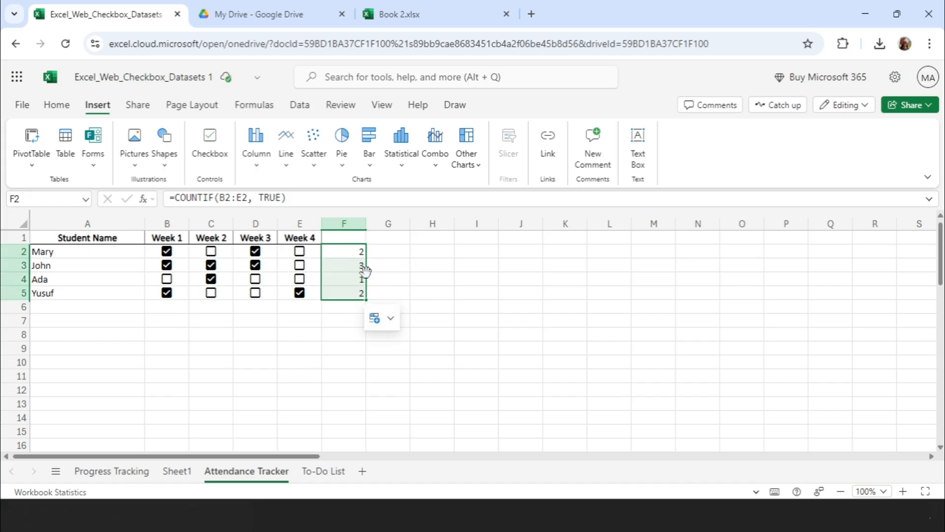
pyautogui.hotkey('ctrl', 'z')
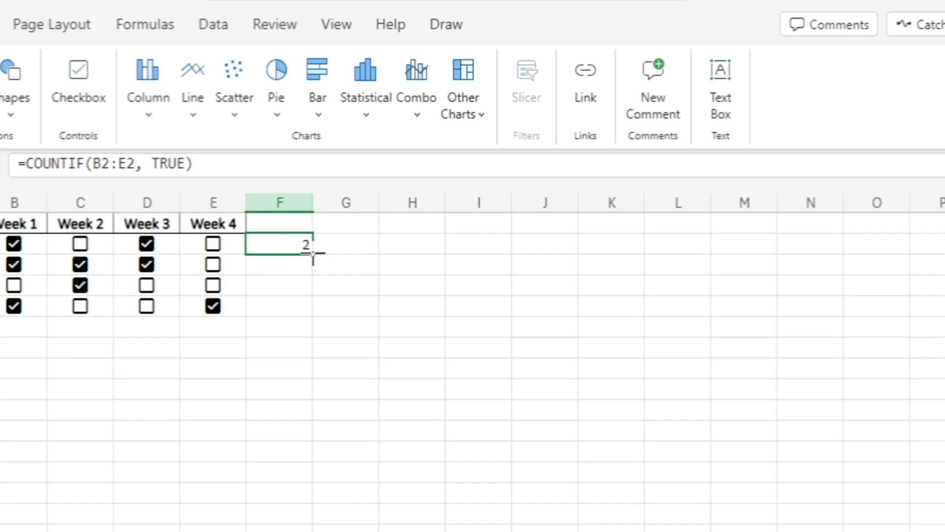
# - Copy the attendance count formula from F2 down through F5 and check the copied formulas in F4 and F3
pyautogui.moveTo(312, 254); pyautogui.dragTo(306, 309)
pyautogui.click(289, 280)
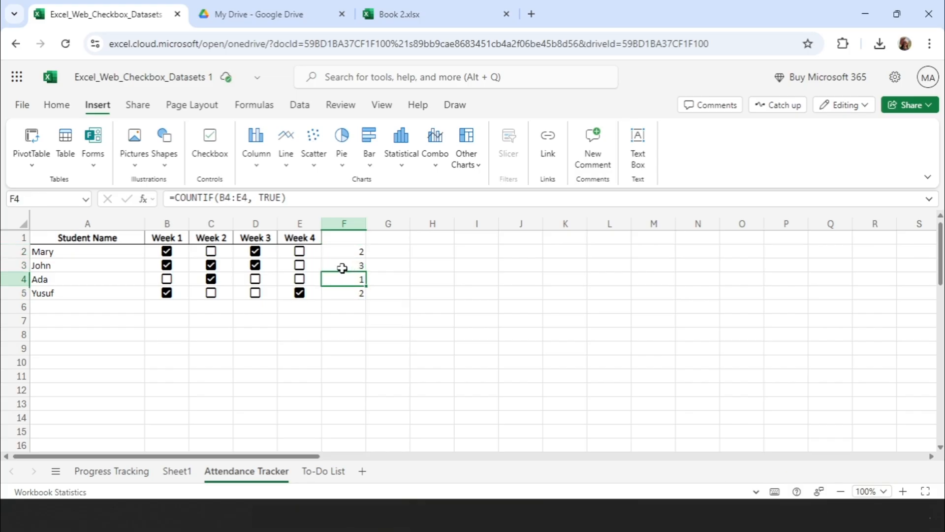
pyautogui.click(346, 267)
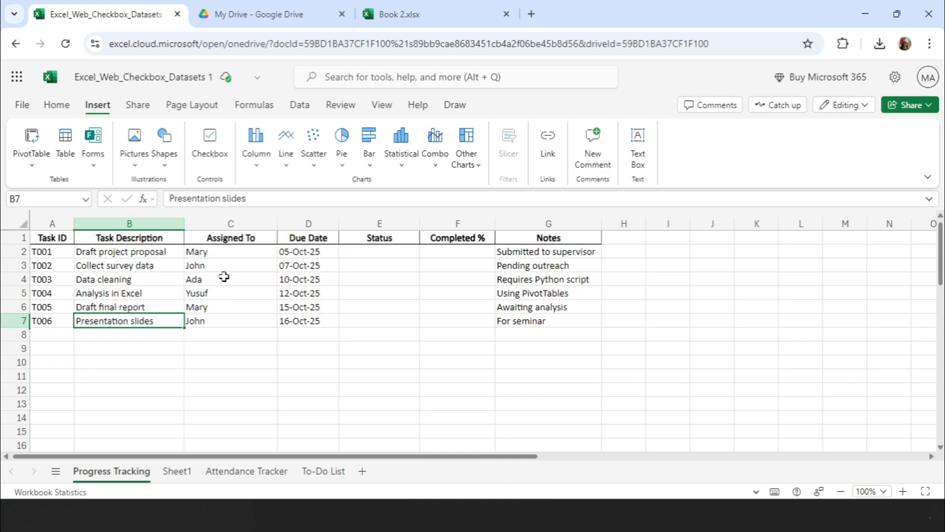
# - Insert checkboxes in the Status cells E2:E7 of the Progress Tracking sheet and tick those for tasks T001, T003 and T004
pyautogui.moveTo(353, 252); pyautogui.dragTo(352, 320)
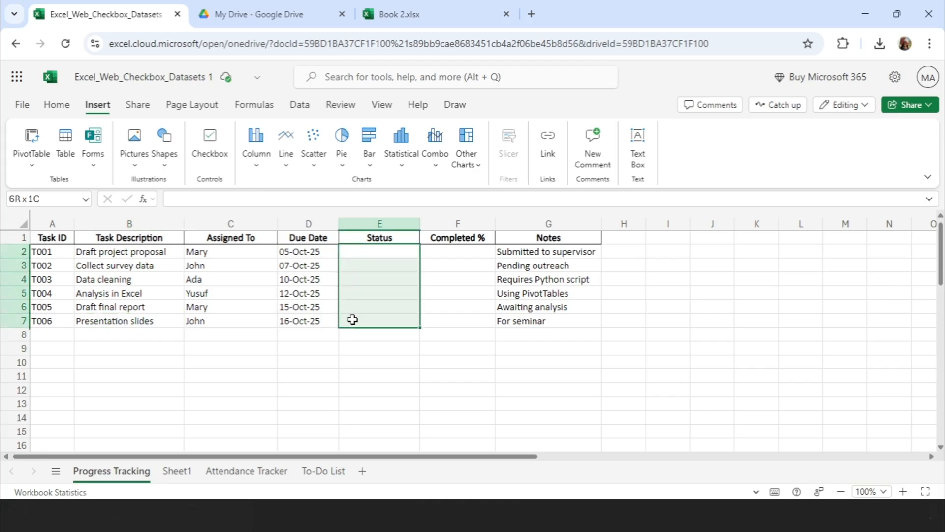
pyautogui.click(209, 146)
pyautogui.click(379, 251)
pyautogui.click(378, 279)
pyautogui.click(379, 294)
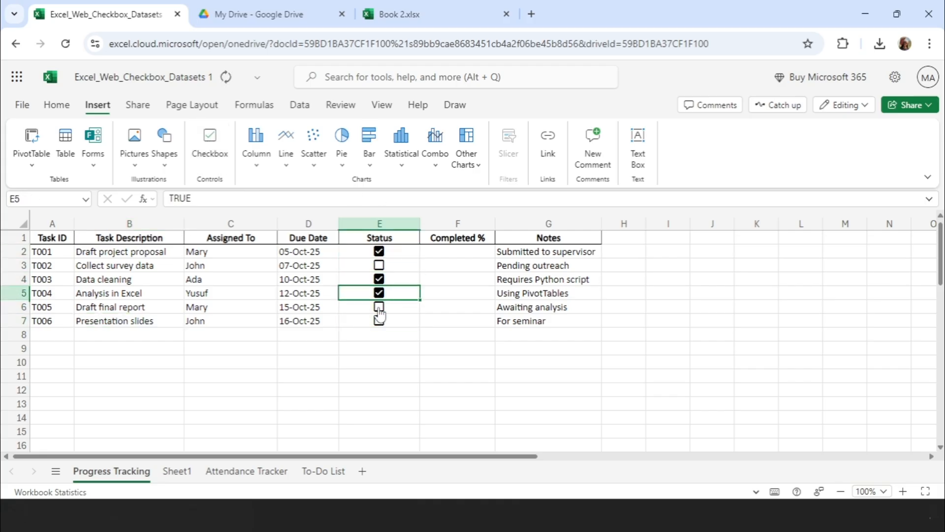